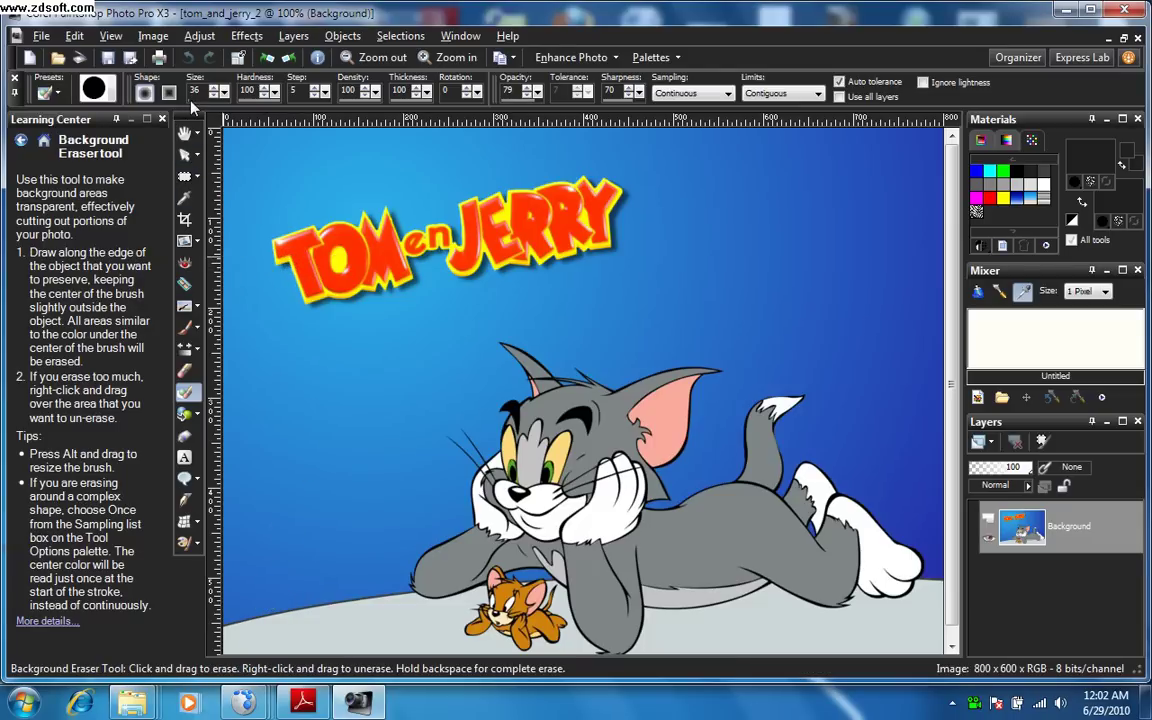
- Try erasing a patch of blue background above the ground line's left end with eraser size 63, and undo it
{"action": "mouse_move", "coordinate": [230, 530]}
{"action": "left_mouse_down"}
{"action": "mouse_move", "coordinate": [225, 550]}
{"action": "mouse_move", "coordinate": [265, 588]}
{"action": "left_mouse_up"}
{"action": "left_click", "coordinate": [265, 588]}
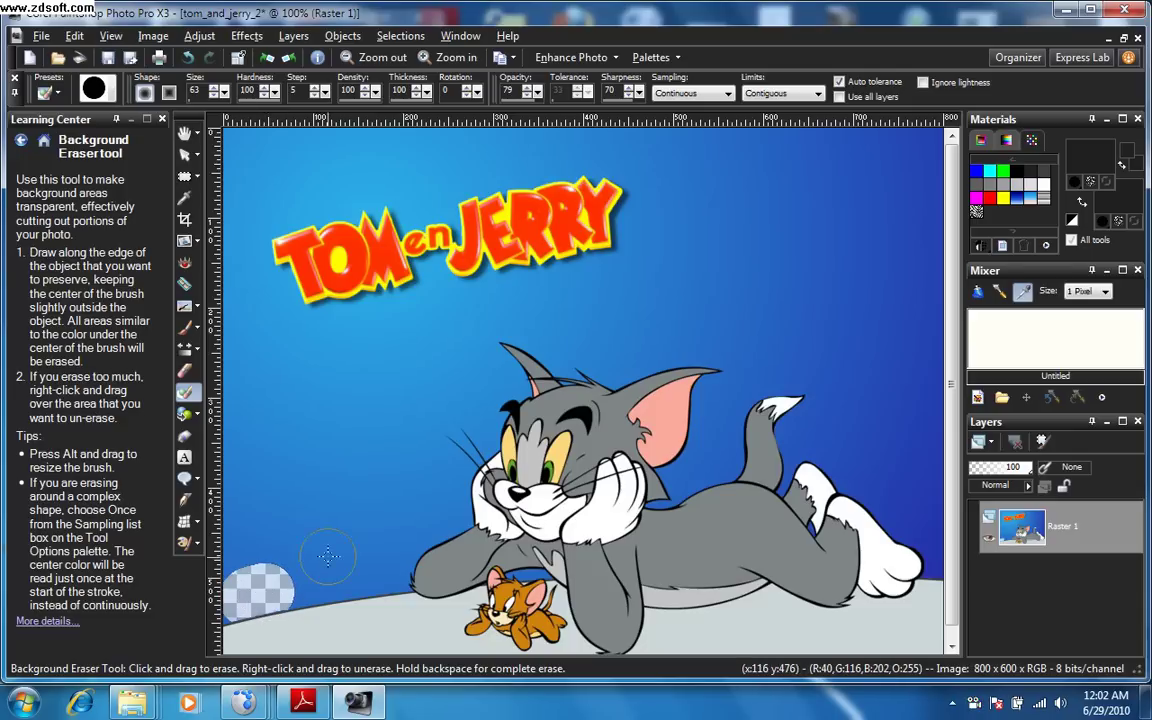
{"action": "key", "text": "ctrl+z"}
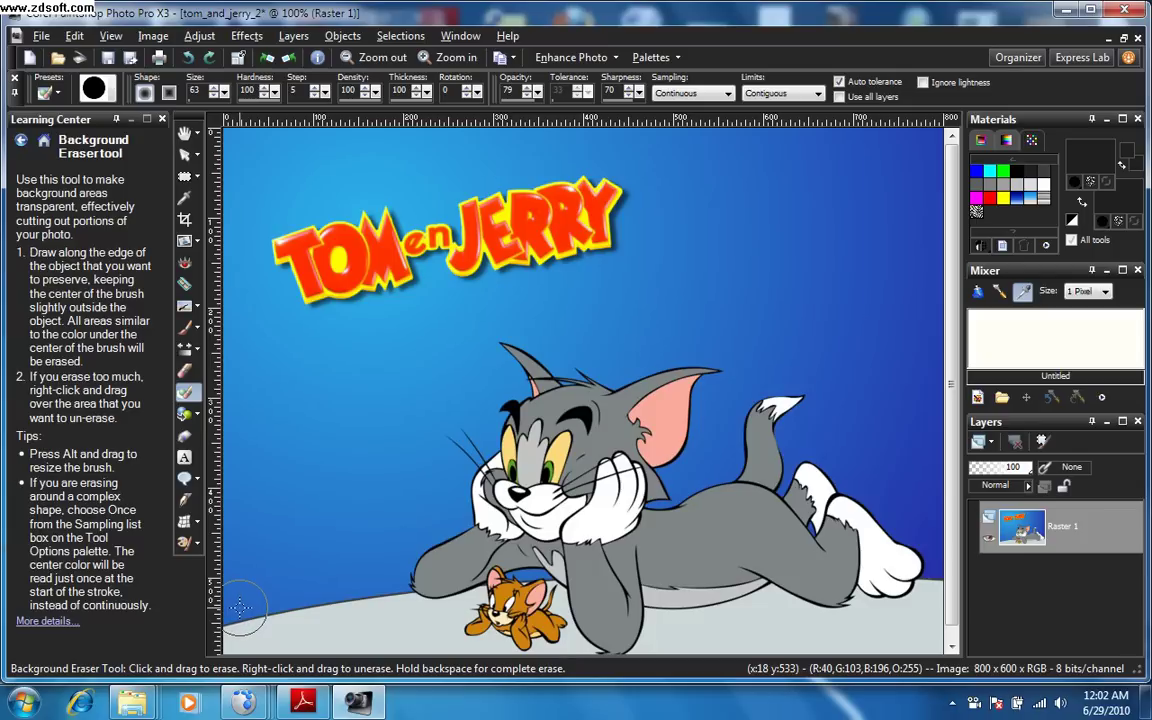
- Try erasing the blue background along the ground line up to Tom's elbow, and undo the erasure
{"action": "left_click_drag", "start_coordinate": [253, 598], "coordinate": [380, 576]}
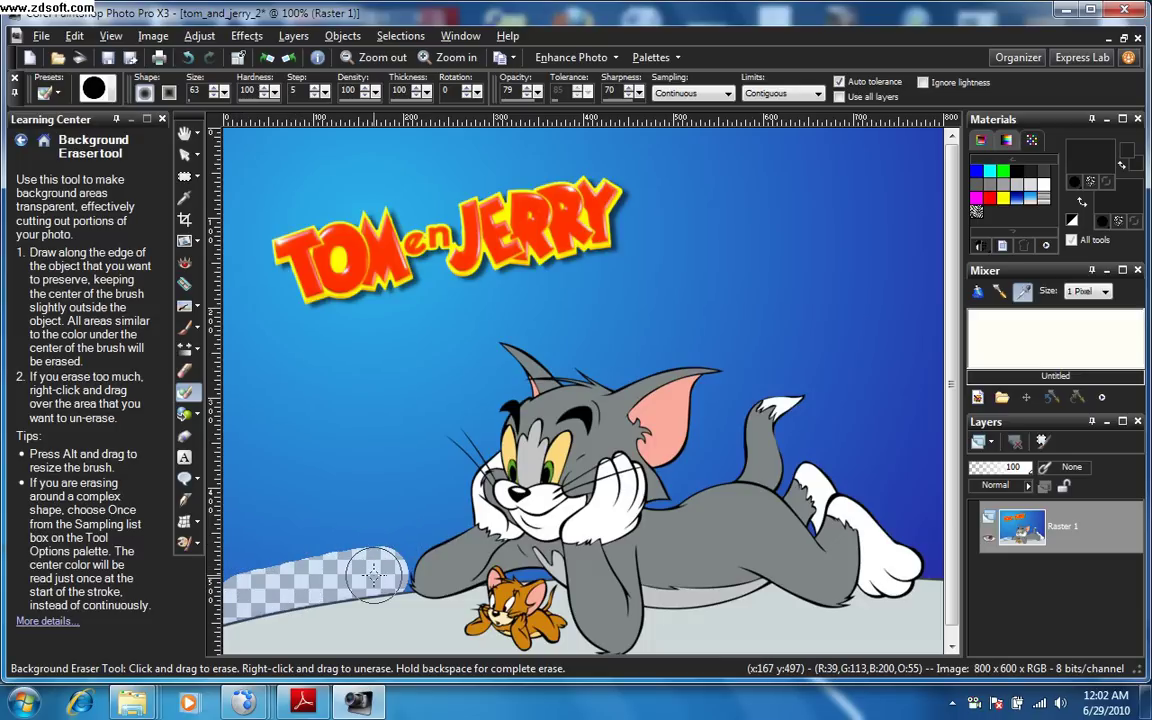
{"action": "left_click_drag", "start_coordinate": [379, 571], "coordinate": [391, 569]}
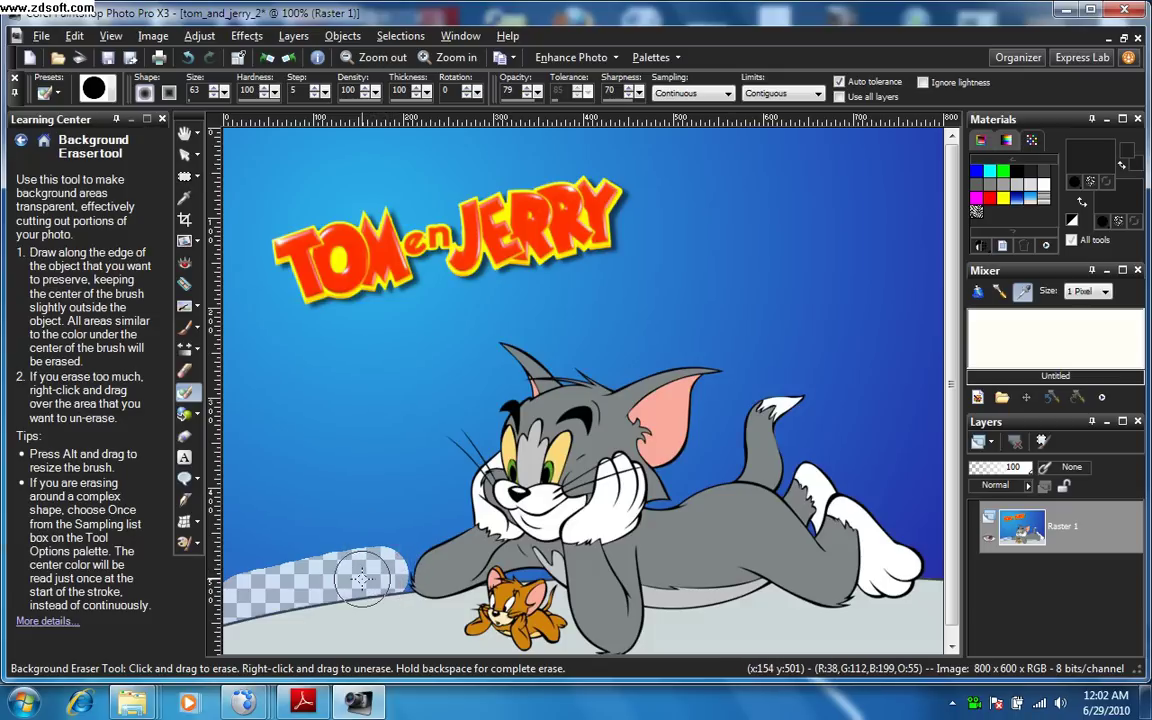
{"action": "mouse_move", "coordinate": [362, 578]}
{"action": "left_mouse_down"}
{"action": "mouse_move", "coordinate": [300, 560]}
{"action": "mouse_move", "coordinate": [313, 596]}
{"action": "left_mouse_up"}
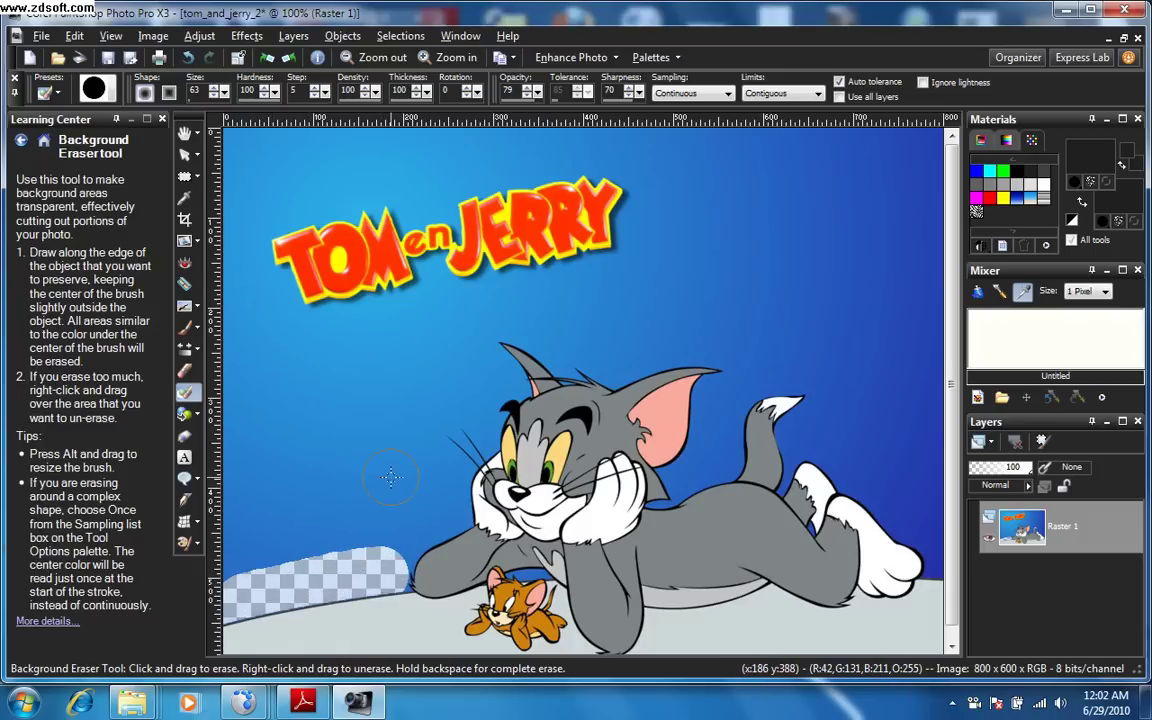
{"action": "mouse_move", "coordinate": [384, 552]}
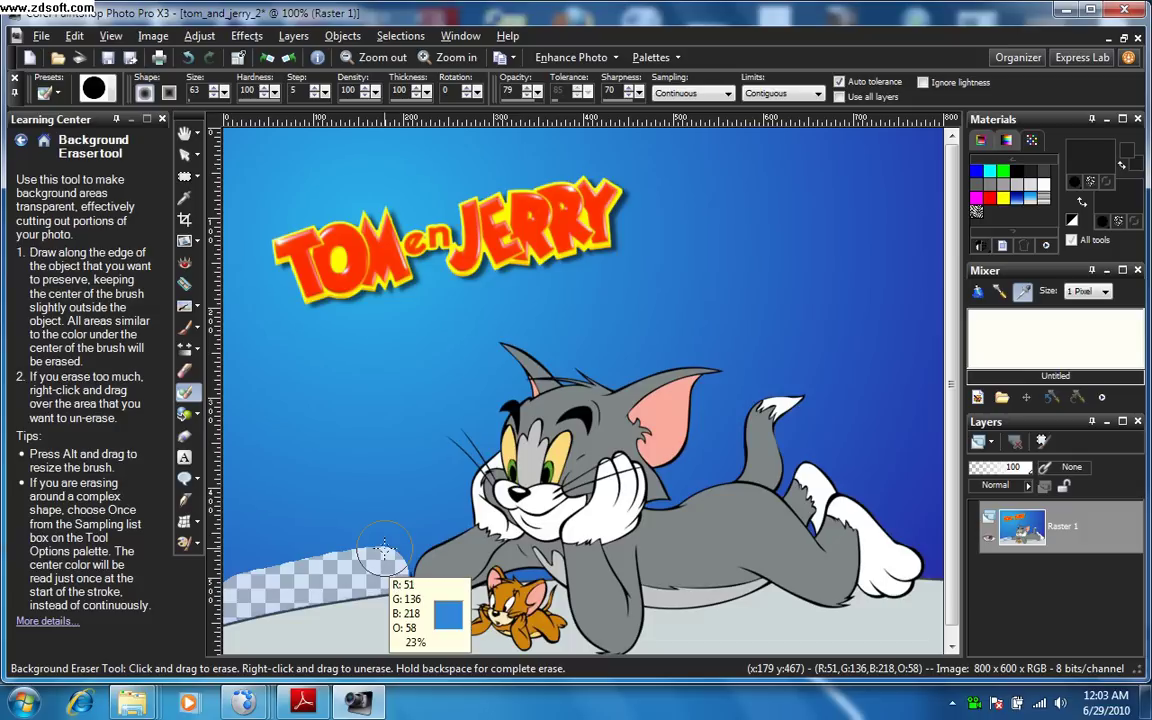
{"action": "key", "text": "ctrl+z"}
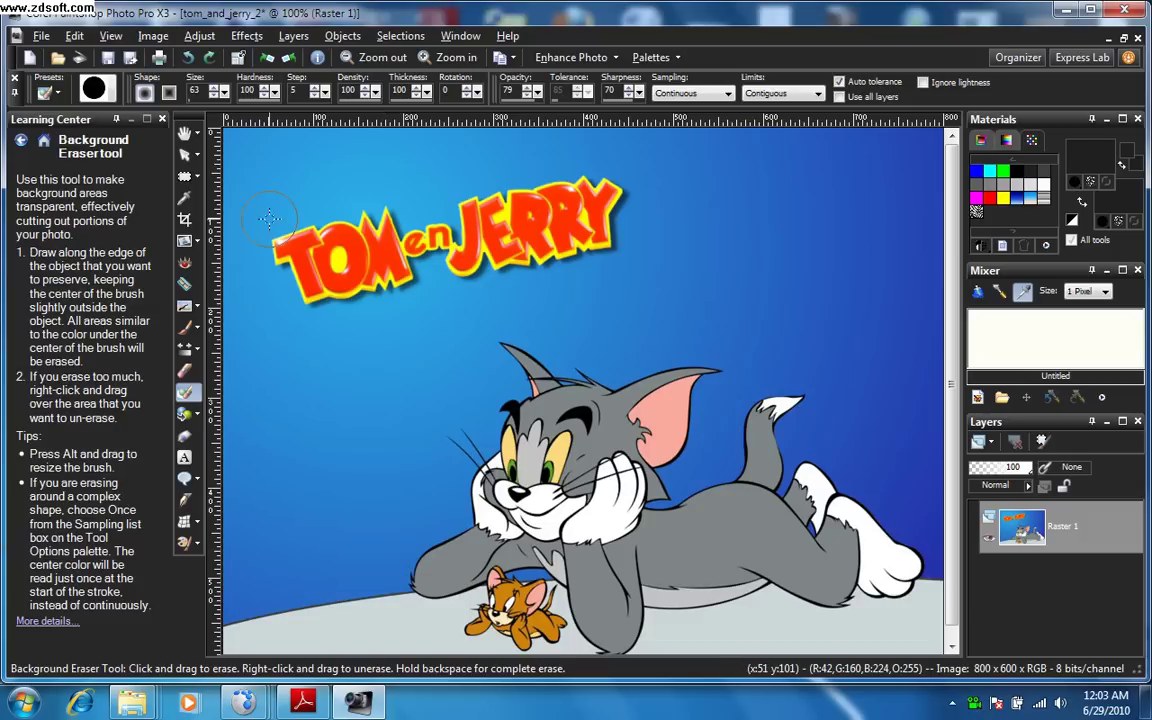
- Set the eraser size to 105, try erasing the background above the ground line up to Tom's arm, and undo it
{"action": "double_click", "coordinate": [196, 91]}
{"action": "type", "text": "105"}
{"action": "key", "text": "Return"}
{"action": "mouse_move", "coordinate": [266, 587]}
{"action": "left_mouse_down"}
{"action": "mouse_move", "coordinate": [357, 581]}
{"action": "mouse_move", "coordinate": [395, 554]}
{"action": "mouse_move", "coordinate": [342, 588]}
{"action": "mouse_move", "coordinate": [273, 573]}
{"action": "mouse_move", "coordinate": [325, 605]}
{"action": "mouse_move", "coordinate": [338, 530]}
{"action": "left_mouse_up"}
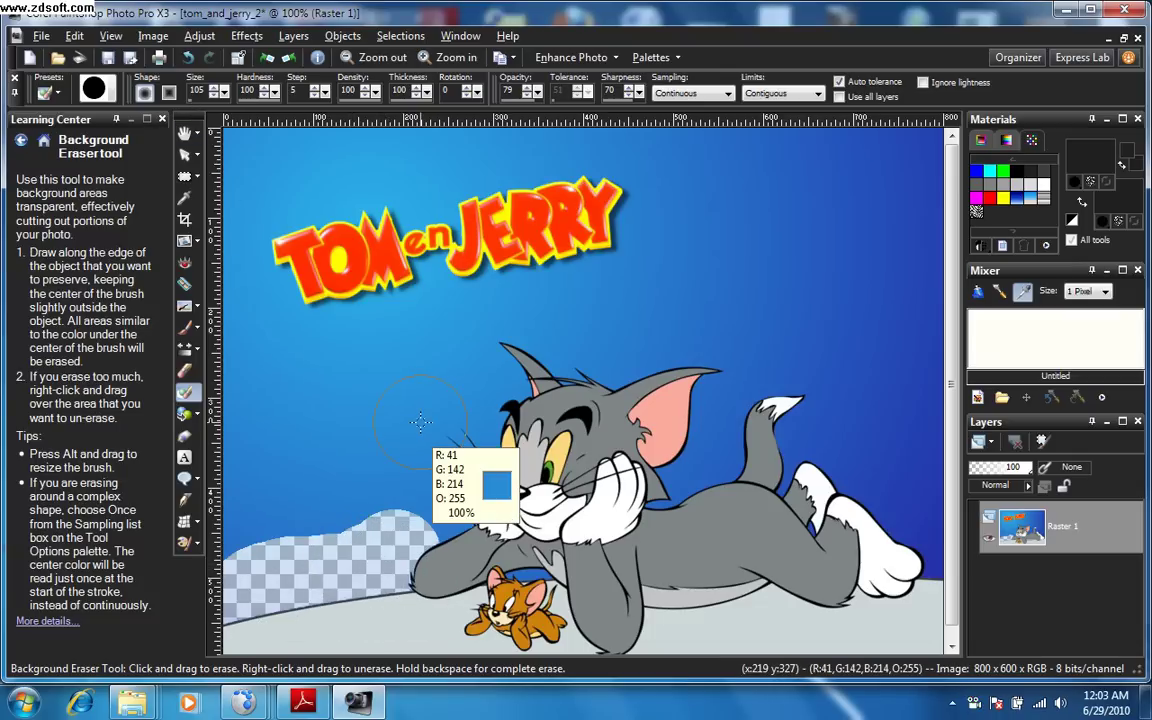
{"action": "key", "text": "ctrl+z"}
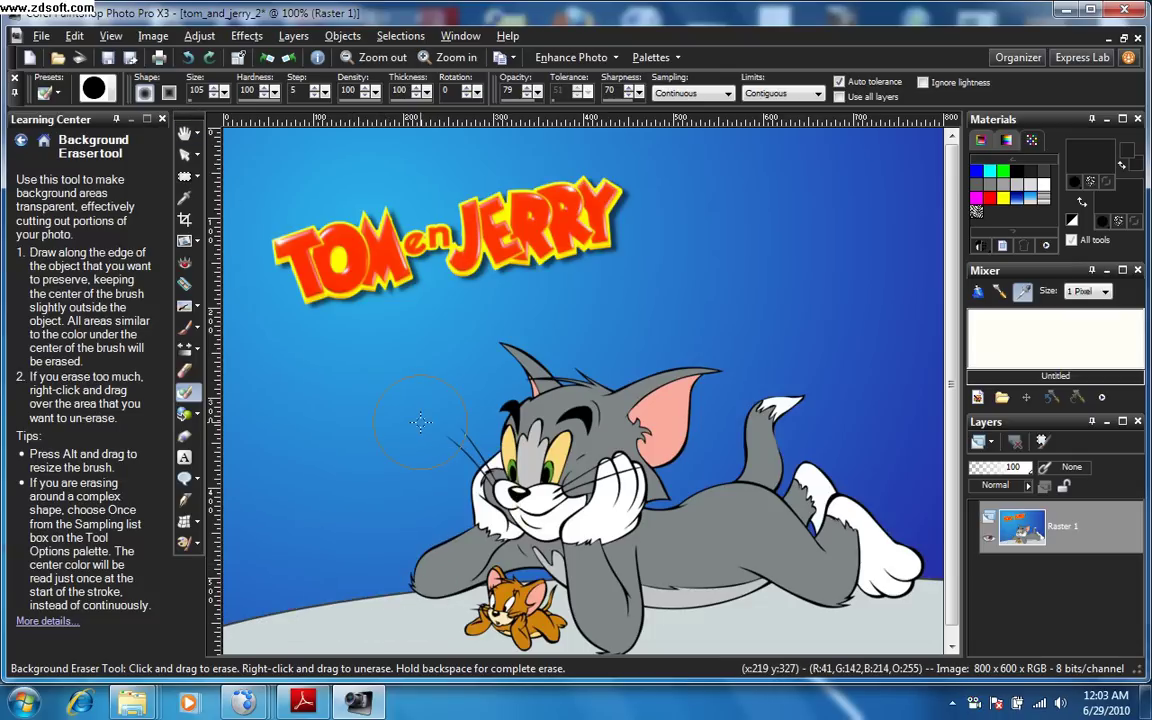
- Set the eraser size to 52 and erase the background from the ground line's left end along Tom's arm to his cheek
{"action": "left_click", "coordinate": [194, 91]}
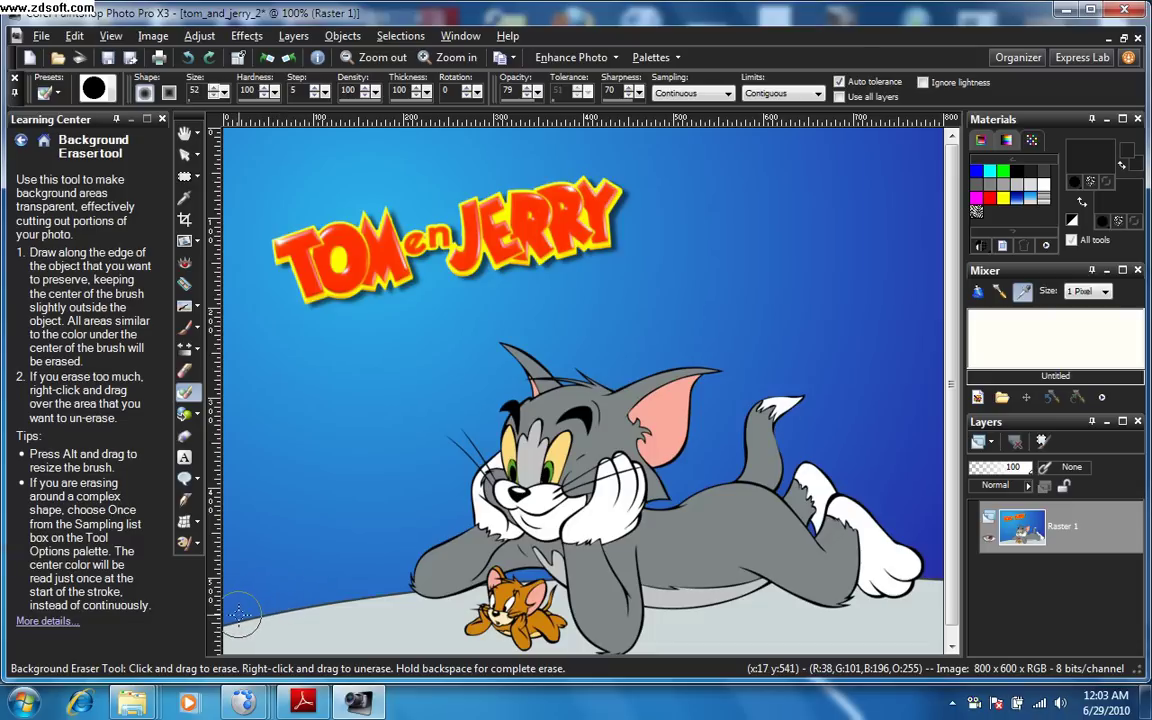
{"action": "mouse_move", "coordinate": [239, 613]}
{"action": "left_mouse_down"}
{"action": "mouse_move", "coordinate": [389, 580]}
{"action": "mouse_move", "coordinate": [447, 517]}
{"action": "left_mouse_up"}
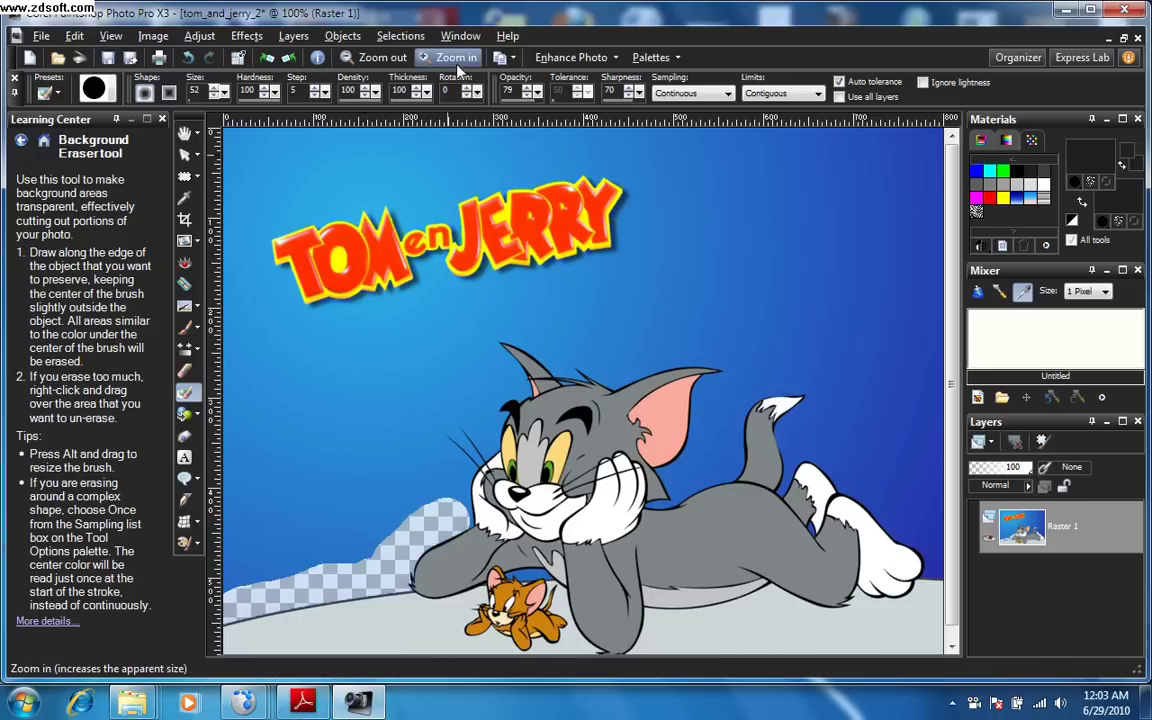
- Set the Background Eraser's sharpness to 74 and its step to 8
{"action": "left_click", "coordinate": [452, 57]}
{"action": "left_click", "coordinate": [452, 57]}
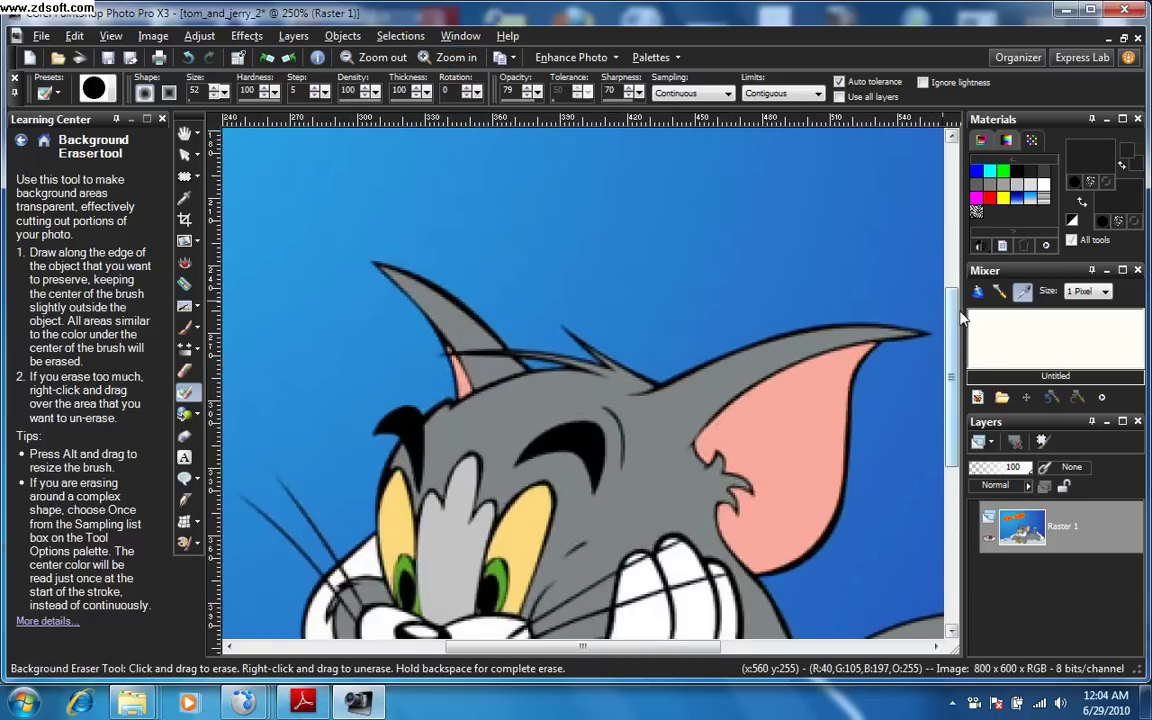
{"action": "left_click_drag", "start_coordinate": [951, 330], "coordinate": [951, 488]}
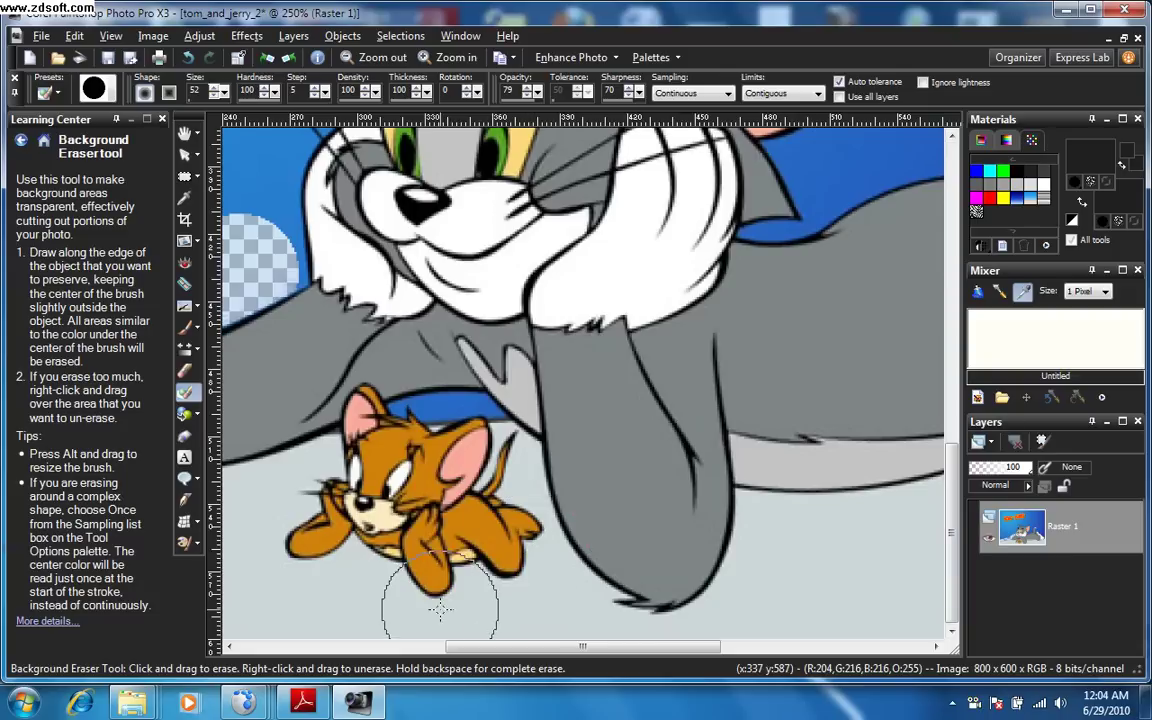
{"action": "left_click_drag", "start_coordinate": [482, 646], "coordinate": [340, 680]}
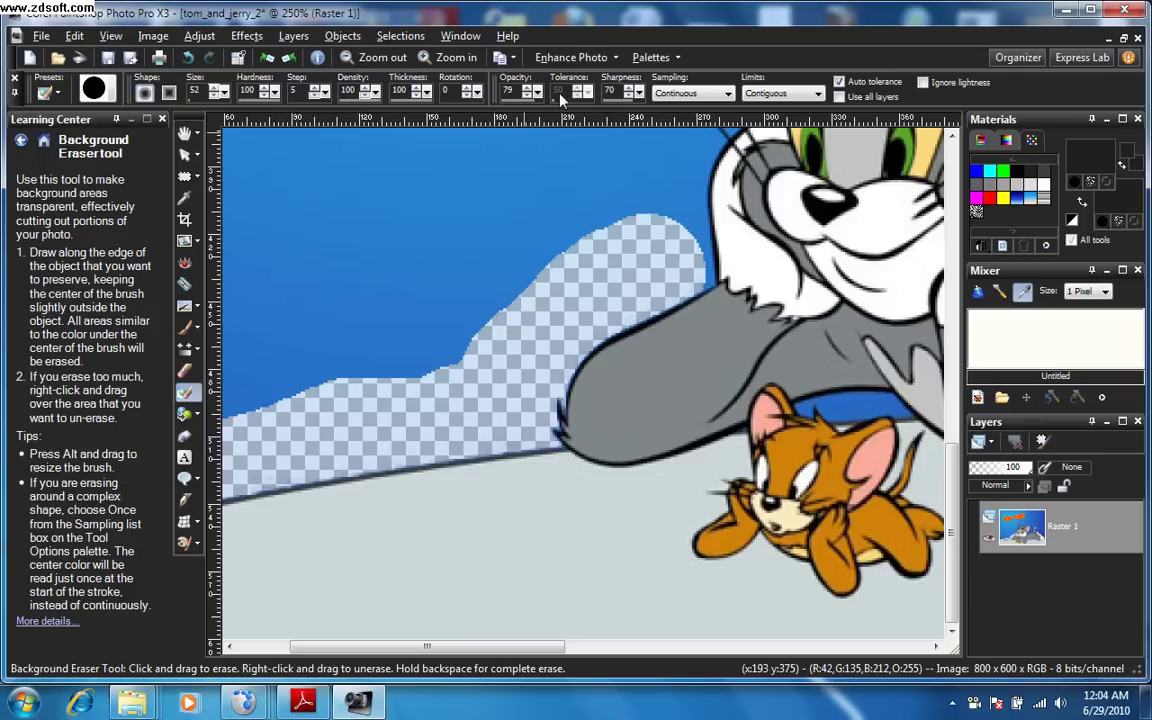
{"action": "left_click", "coordinate": [631, 88]}
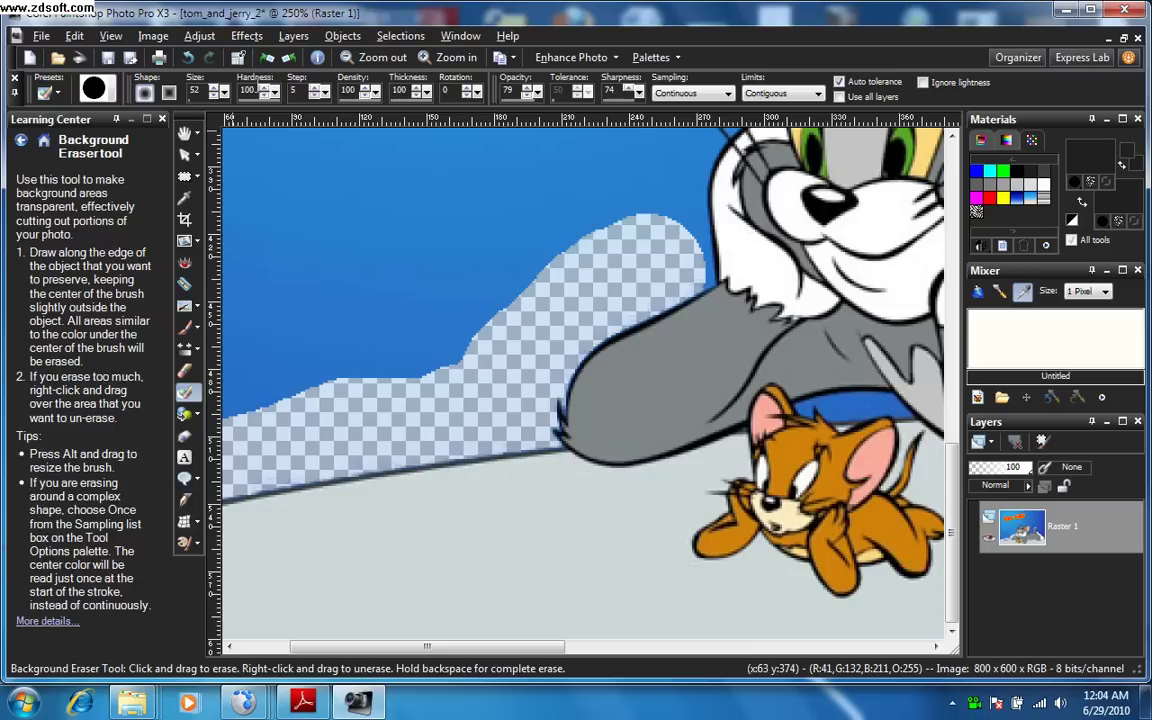
{"action": "left_click", "coordinate": [314, 87]}
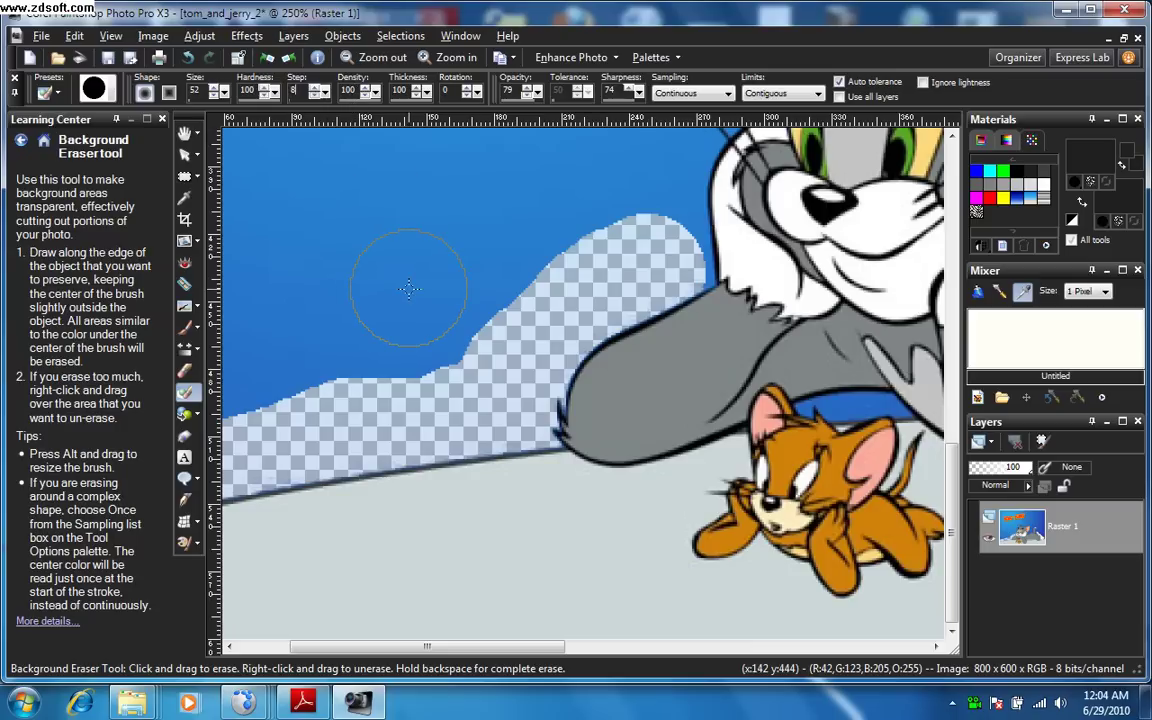
- Erase a band of blue background around Tom's cheek, whiskers, left ear and the top of his head
{"action": "left_click", "coordinate": [377, 58]}
{"action": "left_click", "coordinate": [377, 58]}
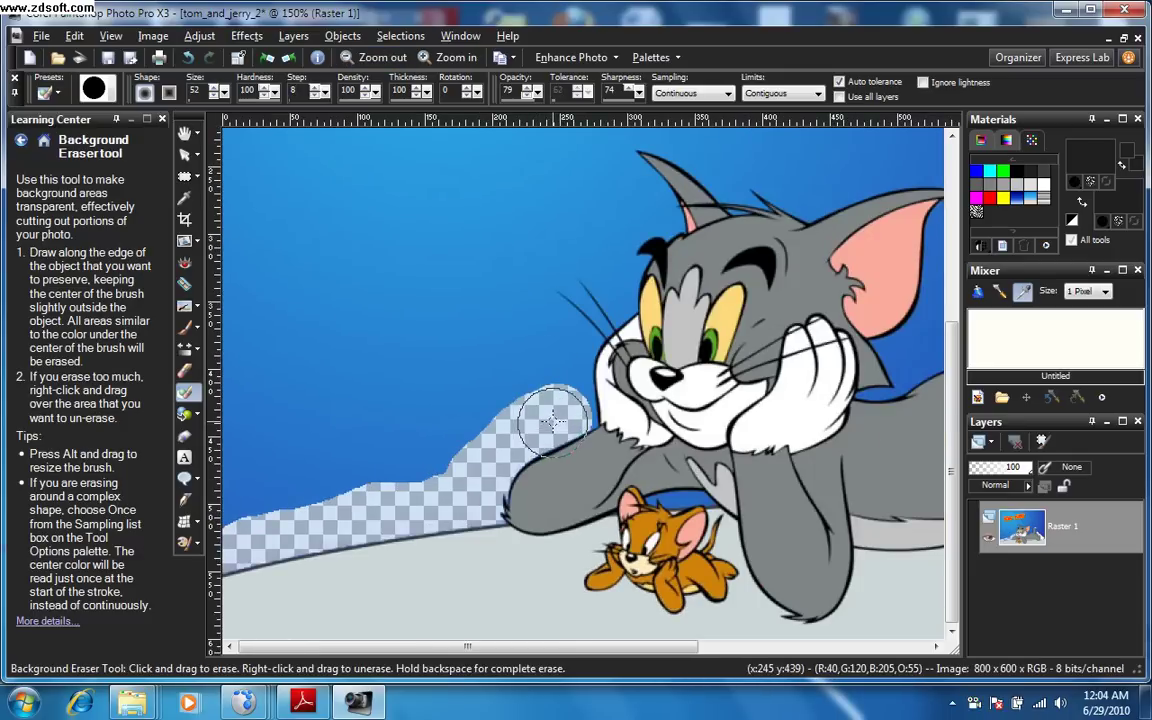
{"action": "mouse_move", "coordinate": [561, 412]}
{"action": "left_mouse_down"}
{"action": "mouse_move", "coordinate": [561, 327]}
{"action": "mouse_move", "coordinate": [520, 273]}
{"action": "mouse_move", "coordinate": [535, 262]}
{"action": "mouse_move", "coordinate": [597, 270]}
{"action": "mouse_move", "coordinate": [558, 262]}
{"action": "mouse_move", "coordinate": [548, 300]}
{"action": "mouse_move", "coordinate": [596, 316]}
{"action": "mouse_move", "coordinate": [506, 250]}
{"action": "mouse_move", "coordinate": [614, 295]}
{"action": "mouse_move", "coordinate": [560, 265]}
{"action": "mouse_move", "coordinate": [545, 280]}
{"action": "mouse_move", "coordinate": [560, 290]}
{"action": "mouse_move", "coordinate": [638, 256]}
{"action": "mouse_move", "coordinate": [510, 300]}
{"action": "mouse_move", "coordinate": [550, 260]}
{"action": "mouse_move", "coordinate": [530, 255]}
{"action": "mouse_move", "coordinate": [584, 285]}
{"action": "mouse_move", "coordinate": [540, 265]}
{"action": "mouse_move", "coordinate": [620, 262]}
{"action": "mouse_move", "coordinate": [600, 250]}
{"action": "mouse_move", "coordinate": [605, 232]}
{"action": "mouse_move", "coordinate": [661, 214]}
{"action": "mouse_move", "coordinate": [595, 185]}
{"action": "mouse_move", "coordinate": [622, 160]}
{"action": "mouse_move", "coordinate": [580, 140]}
{"action": "mouse_move", "coordinate": [664, 146]}
{"action": "left_mouse_up"}
{"action": "mouse_move", "coordinate": [700, 160]}
{"action": "left_mouse_down"}
{"action": "mouse_move", "coordinate": [734, 174]}
{"action": "mouse_move", "coordinate": [737, 189]}
{"action": "mouse_move", "coordinate": [738, 162]}
{"action": "mouse_move", "coordinate": [773, 167]}
{"action": "mouse_move", "coordinate": [802, 201]}
{"action": "mouse_move", "coordinate": [835, 196]}
{"action": "left_mouse_up"}
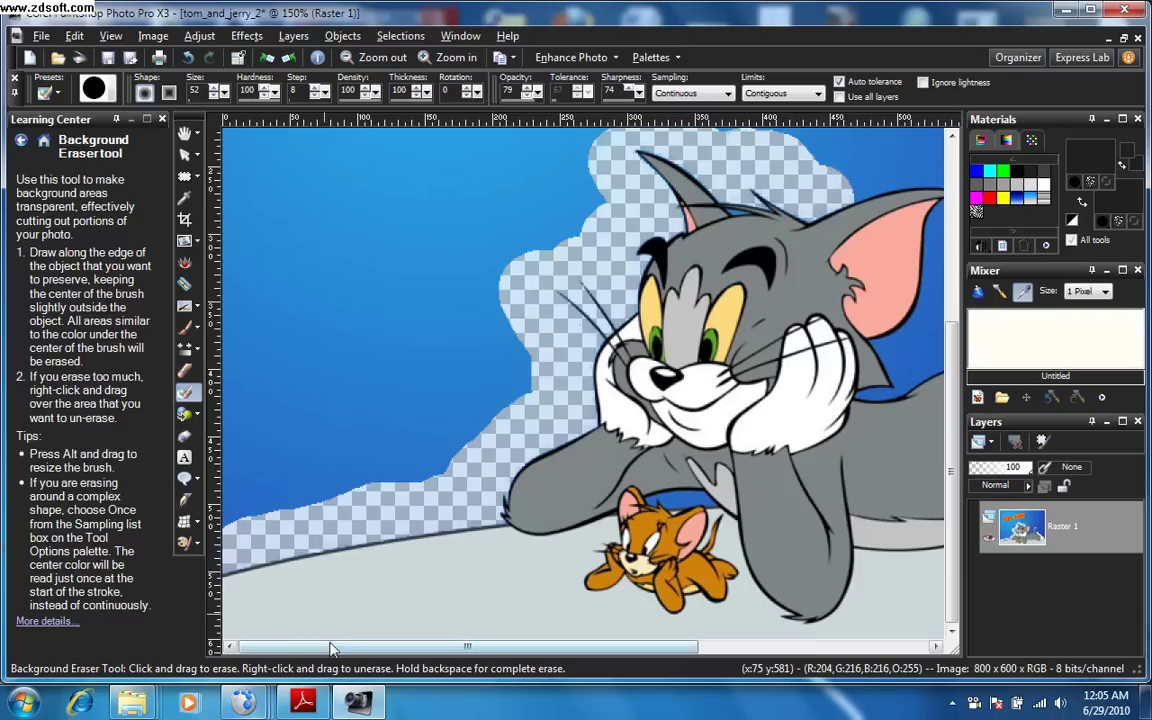
- Erase the background band around Tom's right ear, back, tail and feet to the image's right edge
{"action": "left_click_drag", "start_coordinate": [326, 654], "coordinate": [361, 654]}
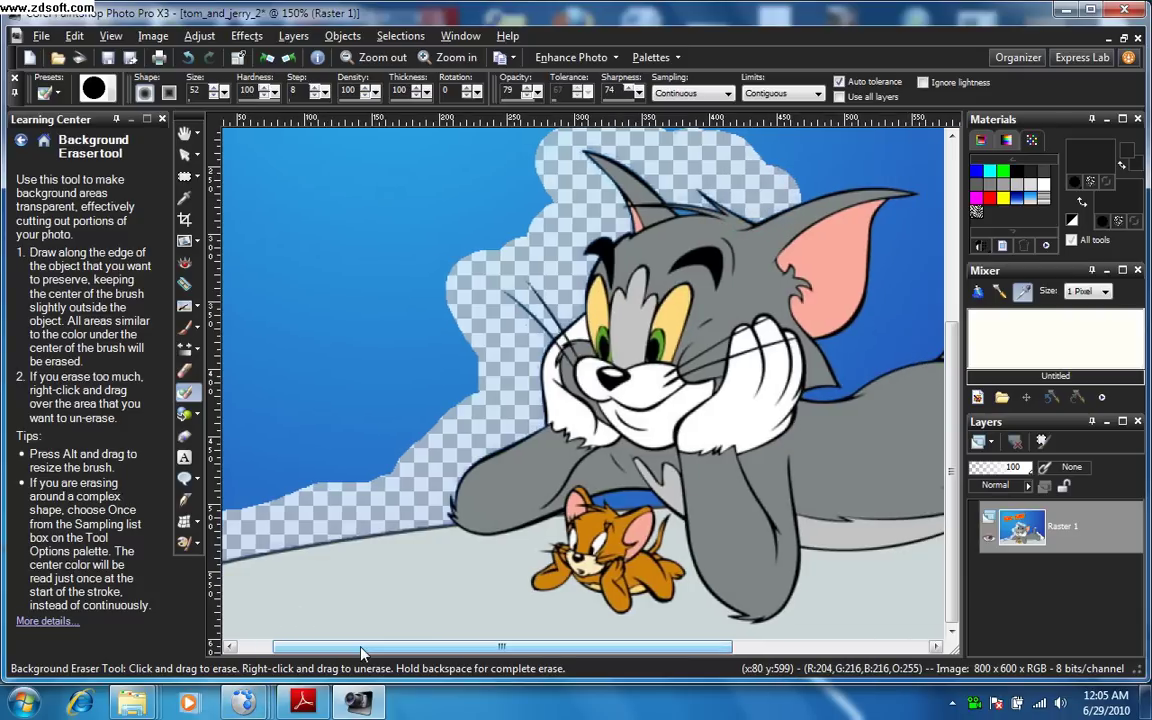
{"action": "left_click", "coordinate": [372, 57]}
{"action": "left_click", "coordinate": [372, 57]}
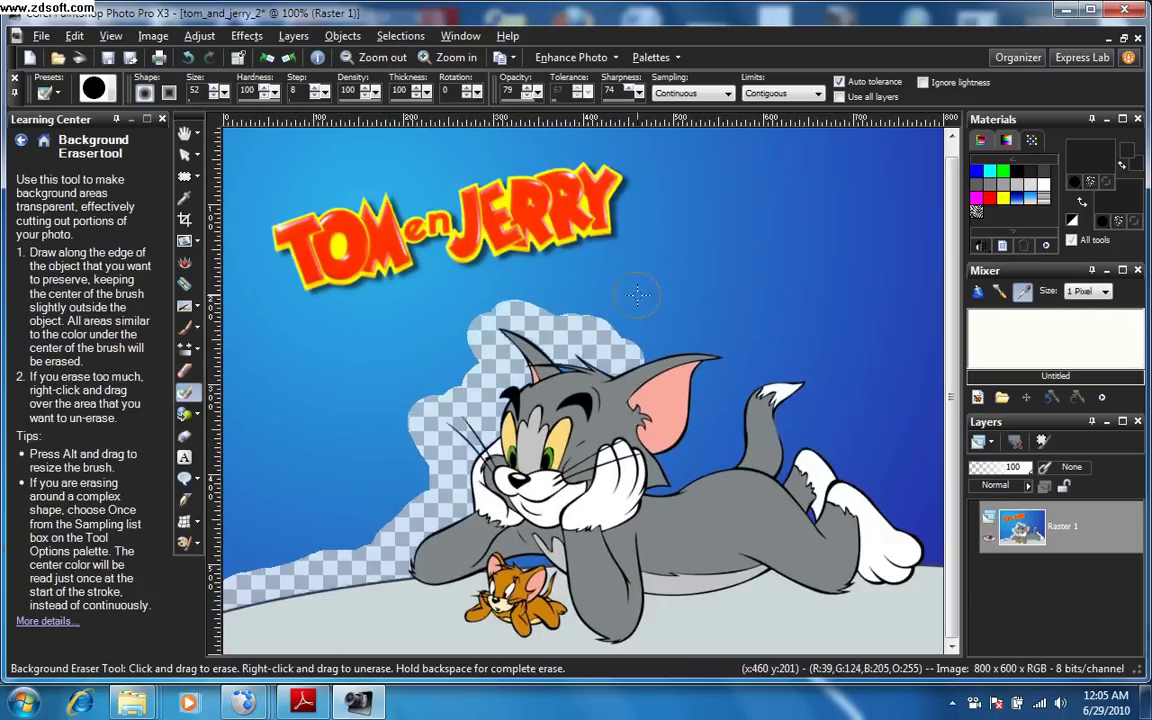
{"action": "mouse_move", "coordinate": [625, 352]}
{"action": "left_mouse_down"}
{"action": "mouse_move", "coordinate": [727, 349]}
{"action": "mouse_move", "coordinate": [732, 362]}
{"action": "mouse_move", "coordinate": [706, 383]}
{"action": "mouse_move", "coordinate": [705, 432]}
{"action": "mouse_move", "coordinate": [674, 476]}
{"action": "mouse_move", "coordinate": [605, 432]}
{"action": "mouse_move", "coordinate": [592, 440]}
{"action": "mouse_move", "coordinate": [610, 430]}
{"action": "mouse_move", "coordinate": [727, 449]}
{"action": "left_mouse_up"}
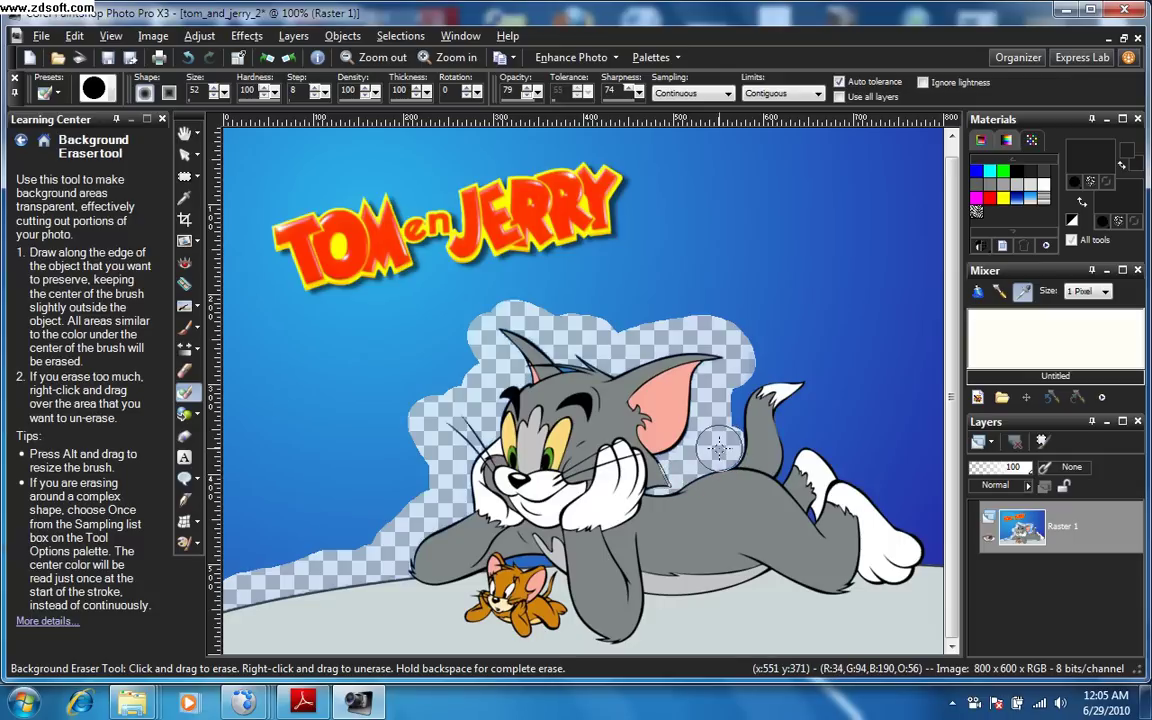
{"action": "mouse_move", "coordinate": [731, 399]}
{"action": "left_mouse_down"}
{"action": "mouse_move", "coordinate": [742, 368]}
{"action": "mouse_move", "coordinate": [776, 366]}
{"action": "mouse_move", "coordinate": [766, 353]}
{"action": "mouse_move", "coordinate": [752, 367]}
{"action": "mouse_move", "coordinate": [780, 362]}
{"action": "mouse_move", "coordinate": [771, 385]}
{"action": "mouse_move", "coordinate": [820, 370]}
{"action": "mouse_move", "coordinate": [800, 446]}
{"action": "mouse_move", "coordinate": [805, 427]}
{"action": "mouse_move", "coordinate": [783, 463]}
{"action": "mouse_move", "coordinate": [839, 414]}
{"action": "mouse_move", "coordinate": [823, 414]}
{"action": "mouse_move", "coordinate": [845, 456]}
{"action": "mouse_move", "coordinate": [930, 509]}
{"action": "mouse_move", "coordinate": [938, 545]}
{"action": "left_mouse_up"}
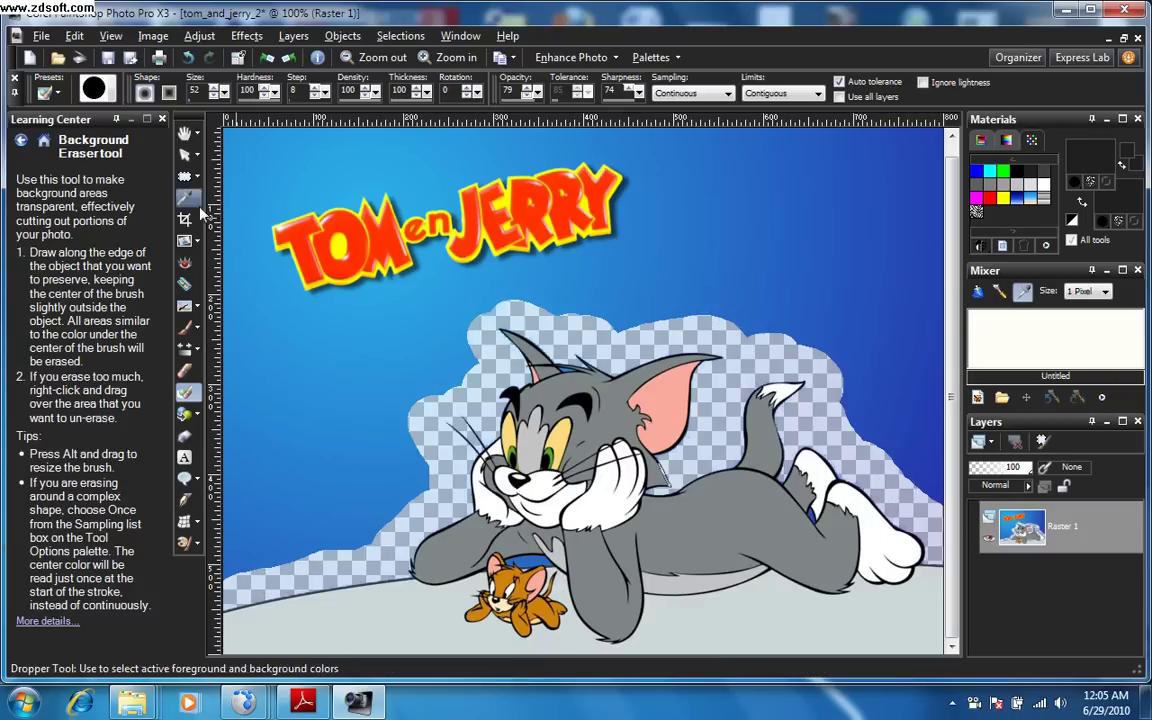
- Switch to the Freehand Selection tool and set its selection type to Freehand
{"action": "left_click", "coordinate": [197, 178]}
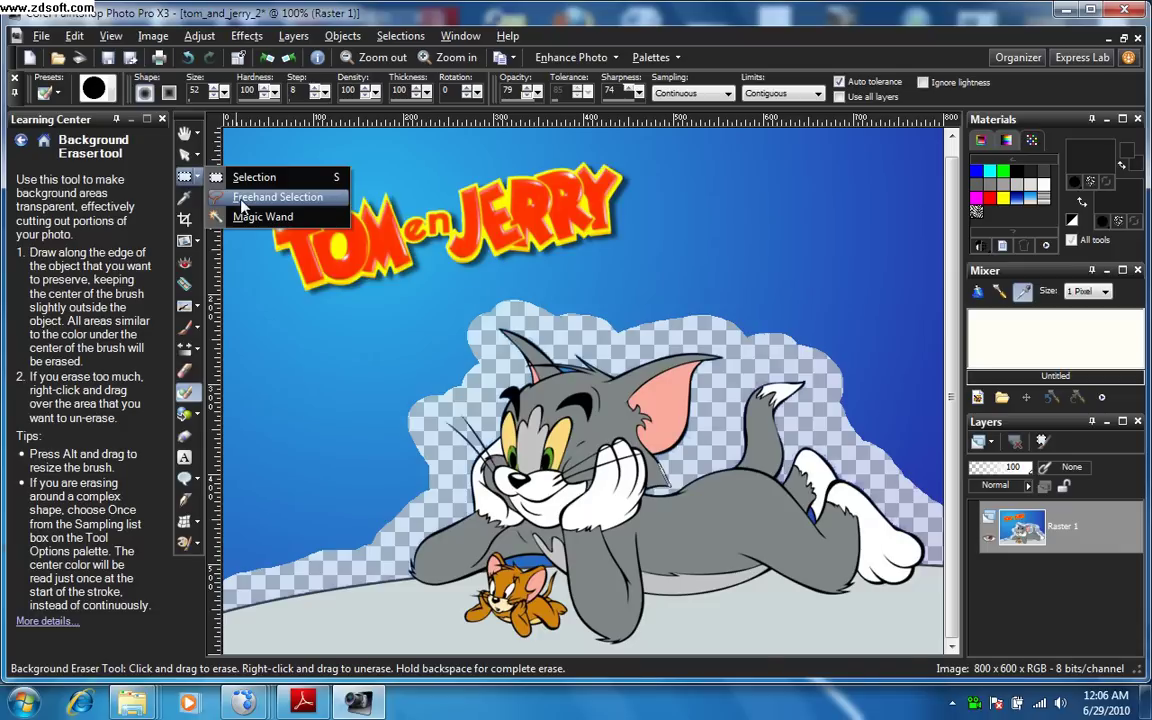
{"action": "left_click", "coordinate": [272, 197]}
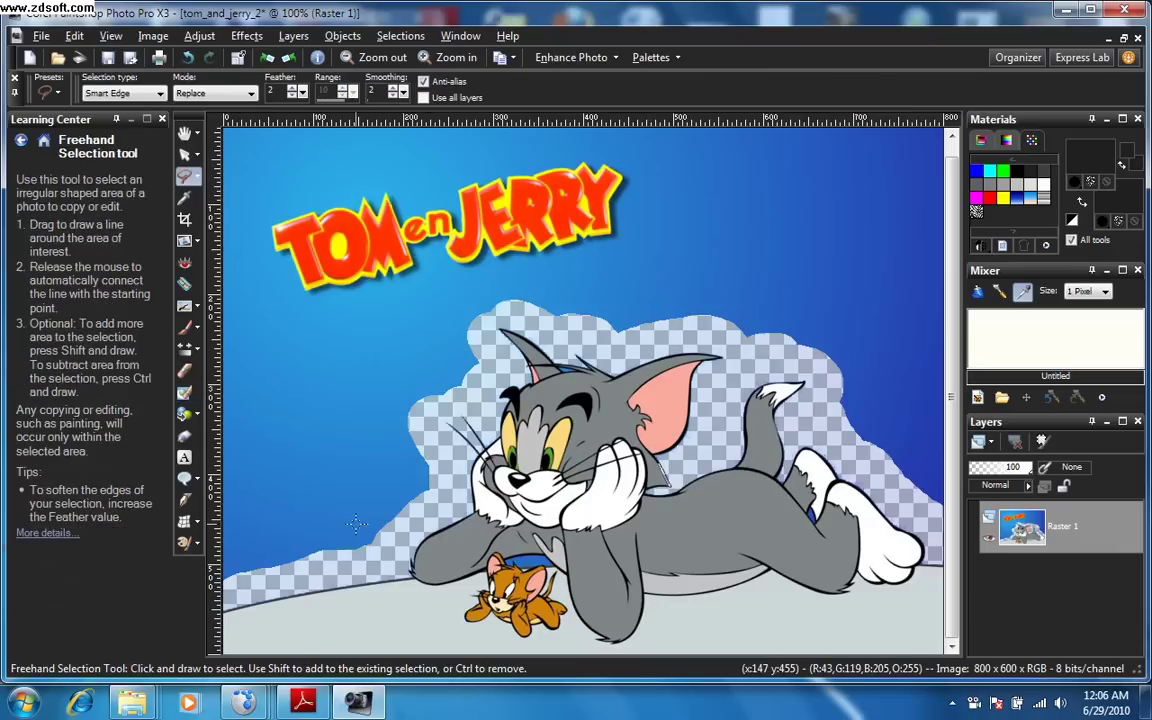
{"action": "left_click", "coordinate": [228, 597]}
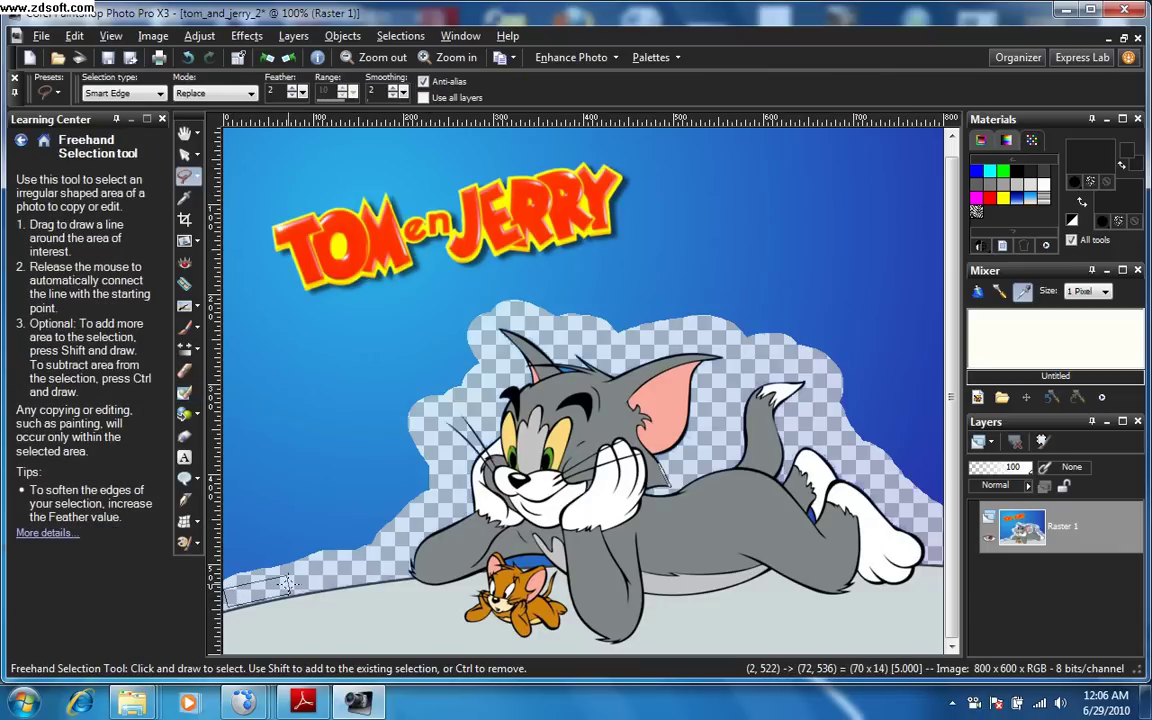
{"action": "scroll", "coordinate": [290, 420], "scroll_direction": "up", "scroll_amount": 1}
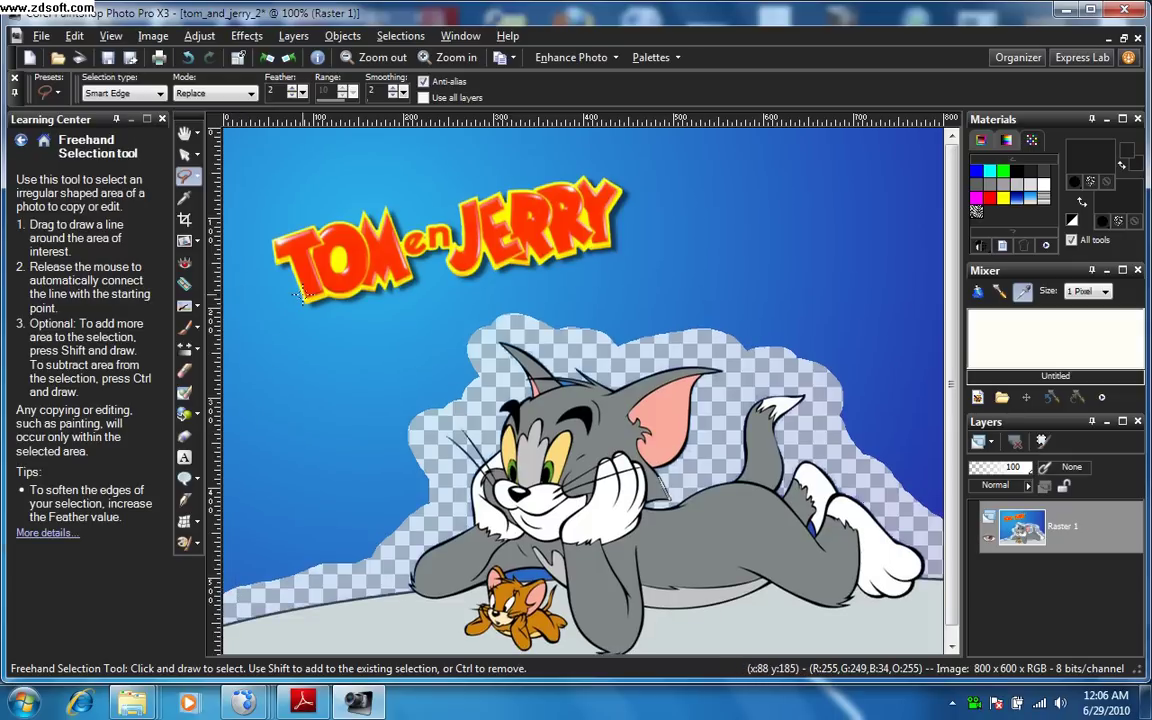
{"action": "left_click", "coordinate": [157, 93]}
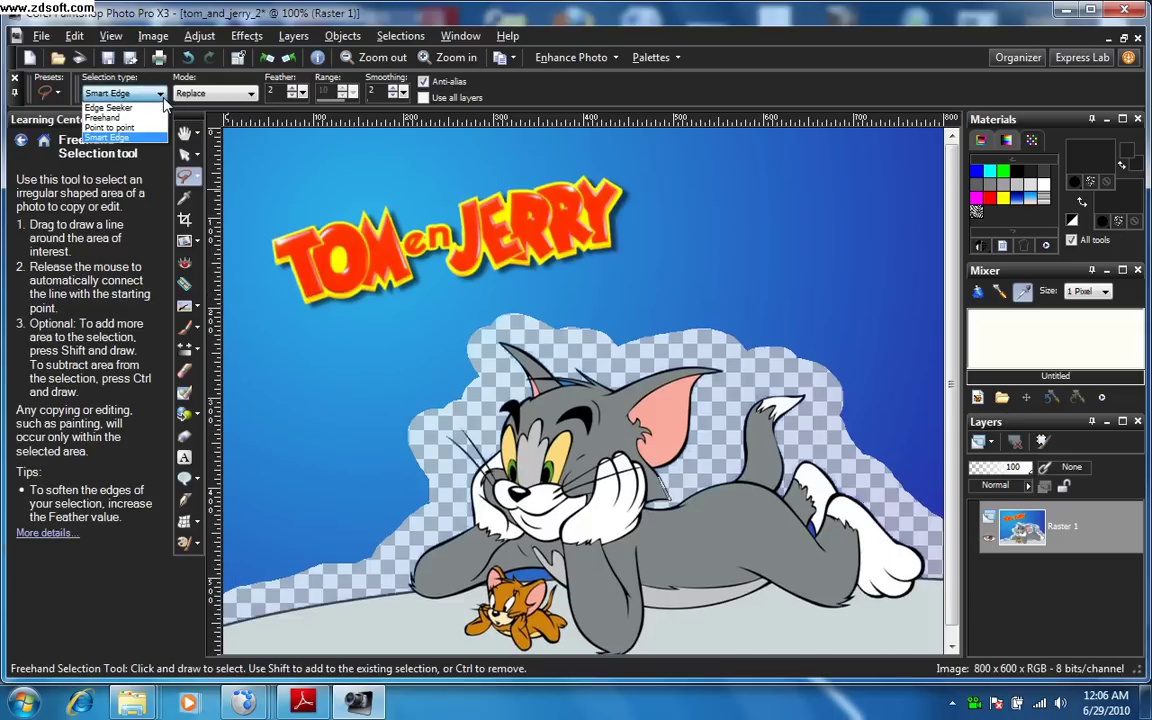
{"action": "left_click", "coordinate": [110, 118]}
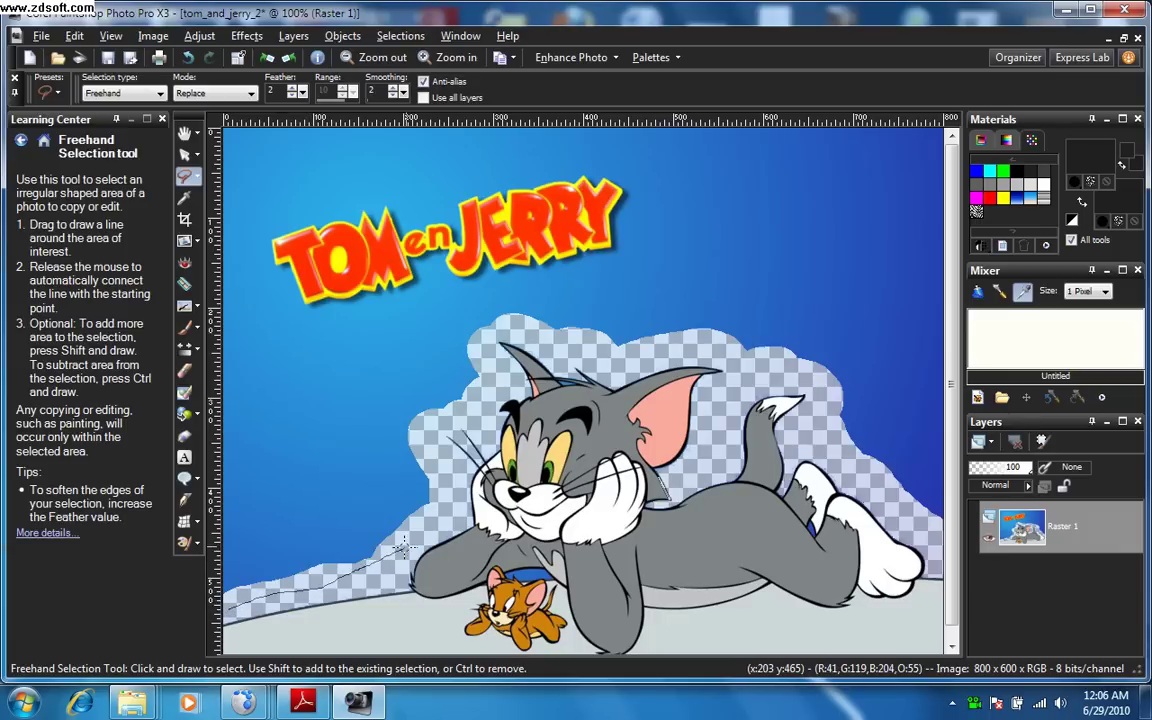
- Outline Tom, Jerry and the ground with a freehand selection running through the erased band
{"action": "mouse_move", "coordinate": [441, 450]}
{"action": "left_mouse_down"}
{"action": "mouse_move", "coordinate": [456, 418]}
{"action": "mouse_move", "coordinate": [442, 360]}
{"action": "mouse_move", "coordinate": [455, 302]}
{"action": "mouse_move", "coordinate": [550, 338]}
{"action": "left_mouse_up"}
{"action": "mouse_move", "coordinate": [648, 351]}
{"action": "left_mouse_down"}
{"action": "mouse_move", "coordinate": [708, 348]}
{"action": "mouse_move", "coordinate": [805, 377]}
{"action": "mouse_move", "coordinate": [941, 547]}
{"action": "mouse_move", "coordinate": [955, 586]}
{"action": "left_mouse_up"}
{"action": "left_click_drag", "start_coordinate": [955, 633], "coordinate": [955, 660]}
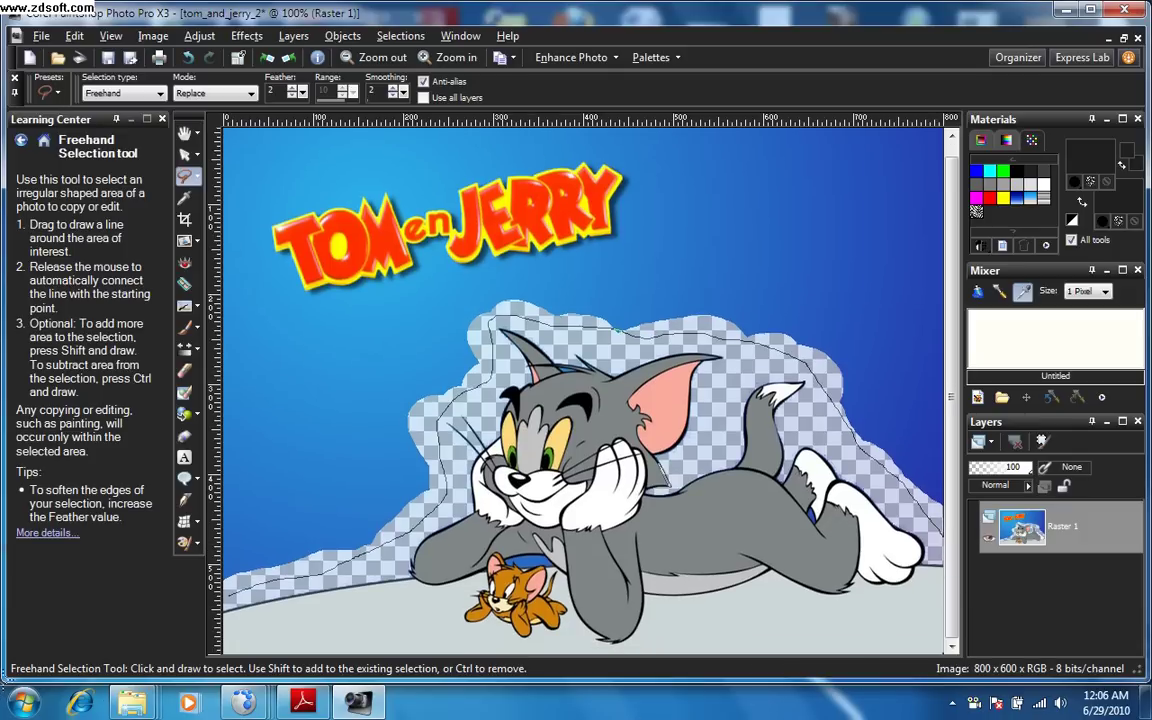
{"action": "left_click_drag", "start_coordinate": [213, 600], "coordinate": [226, 592]}
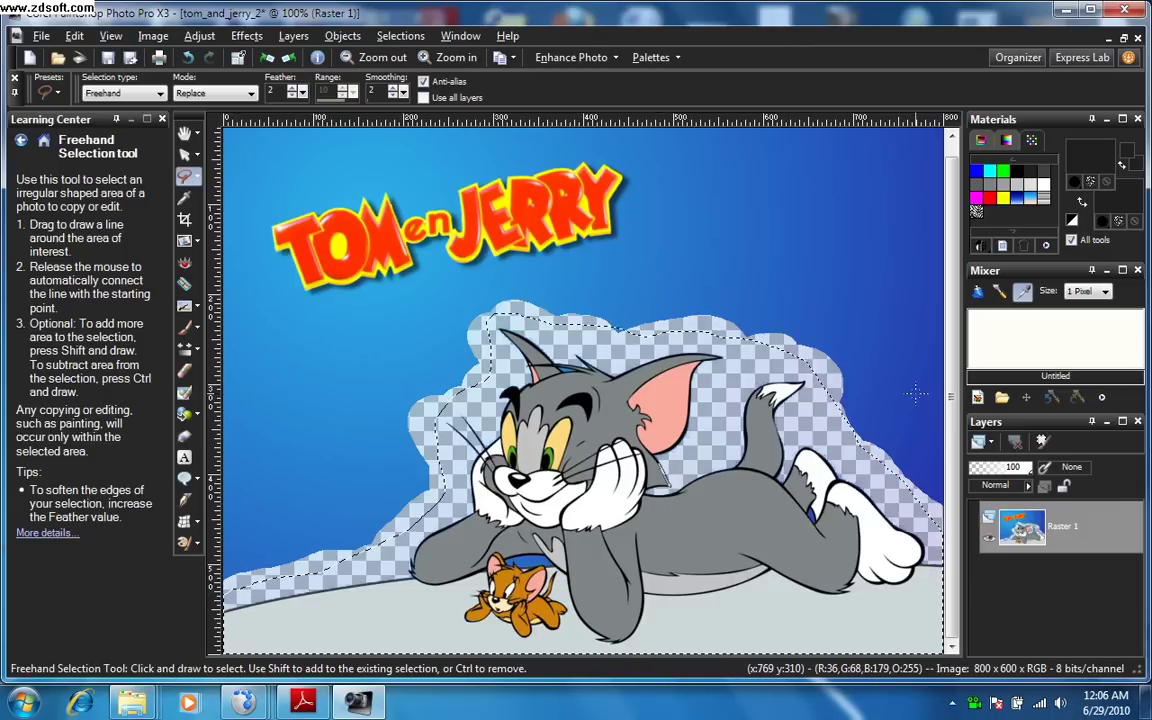
- Invert the selection and delete the remaining background together with the title logo
{"action": "left_click", "coordinate": [398, 36]}
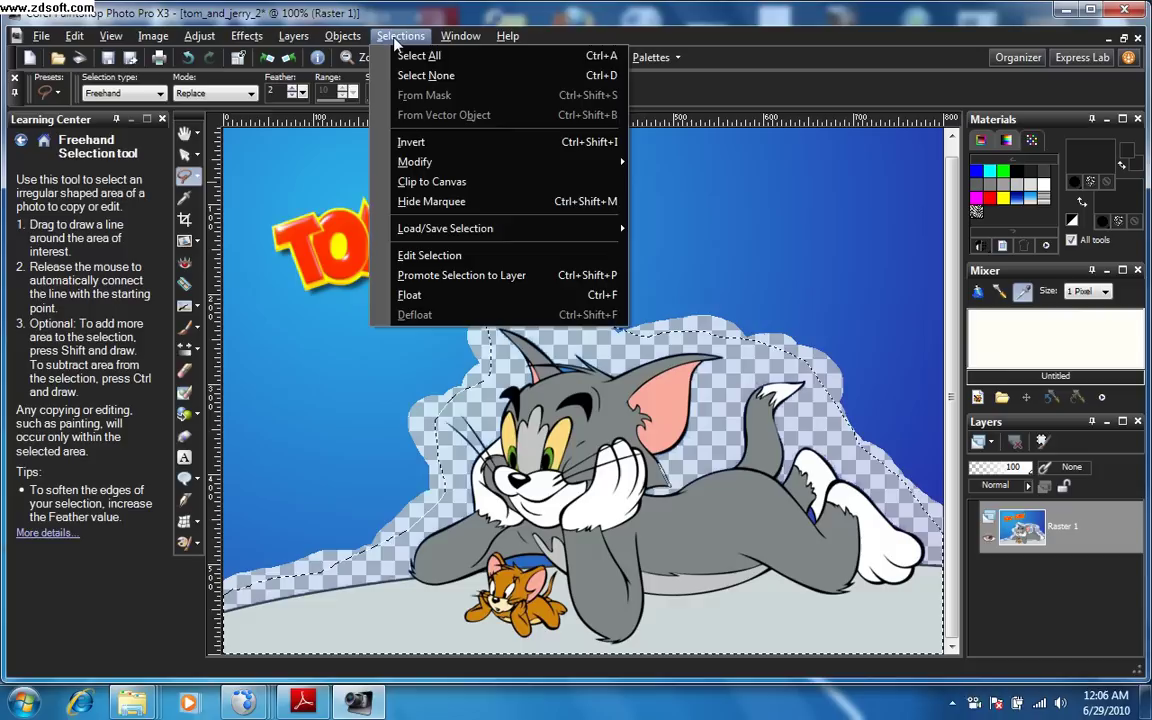
{"action": "left_click", "coordinate": [442, 146]}
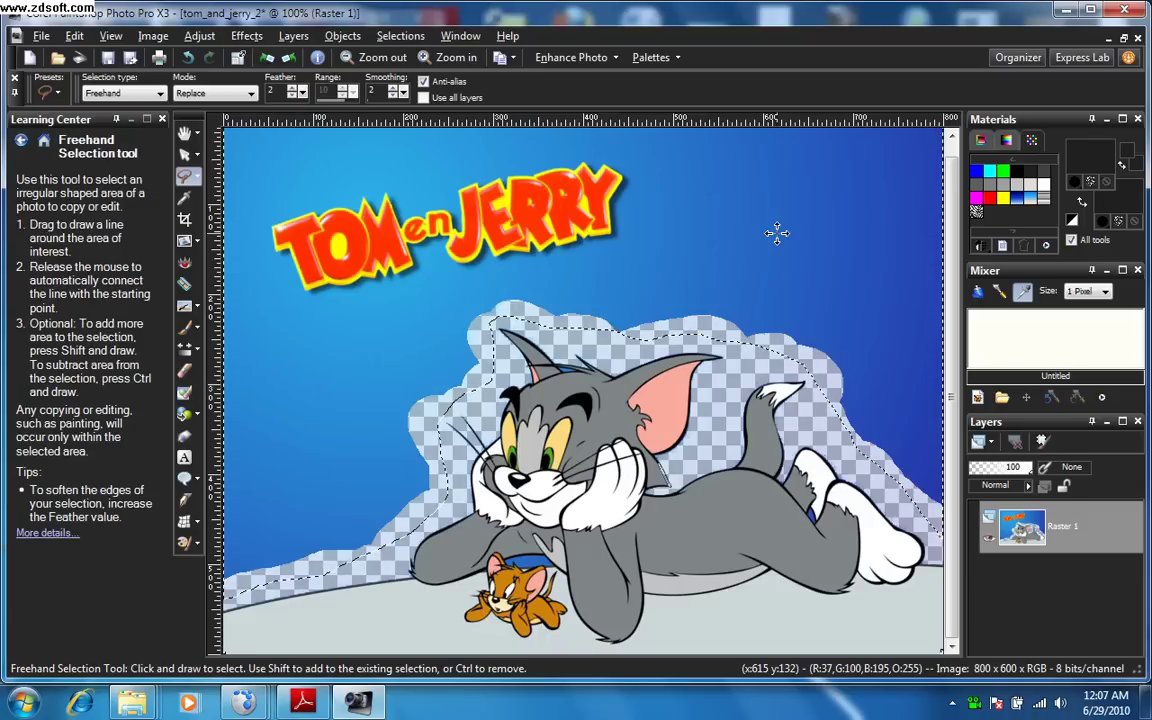
{"action": "key", "text": "Delete"}
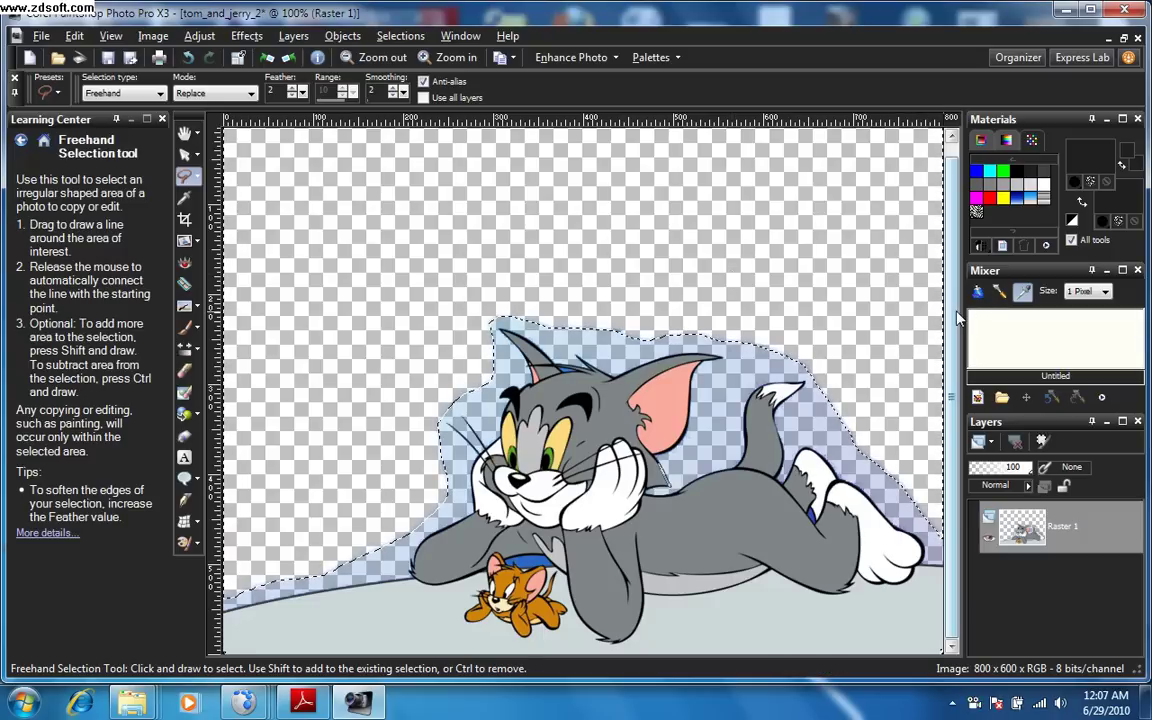
- Clear the selection and show the whole image at 80% zoom
{"action": "scroll", "coordinate": [957, 286], "scroll_direction": "up", "scroll_amount": 1}
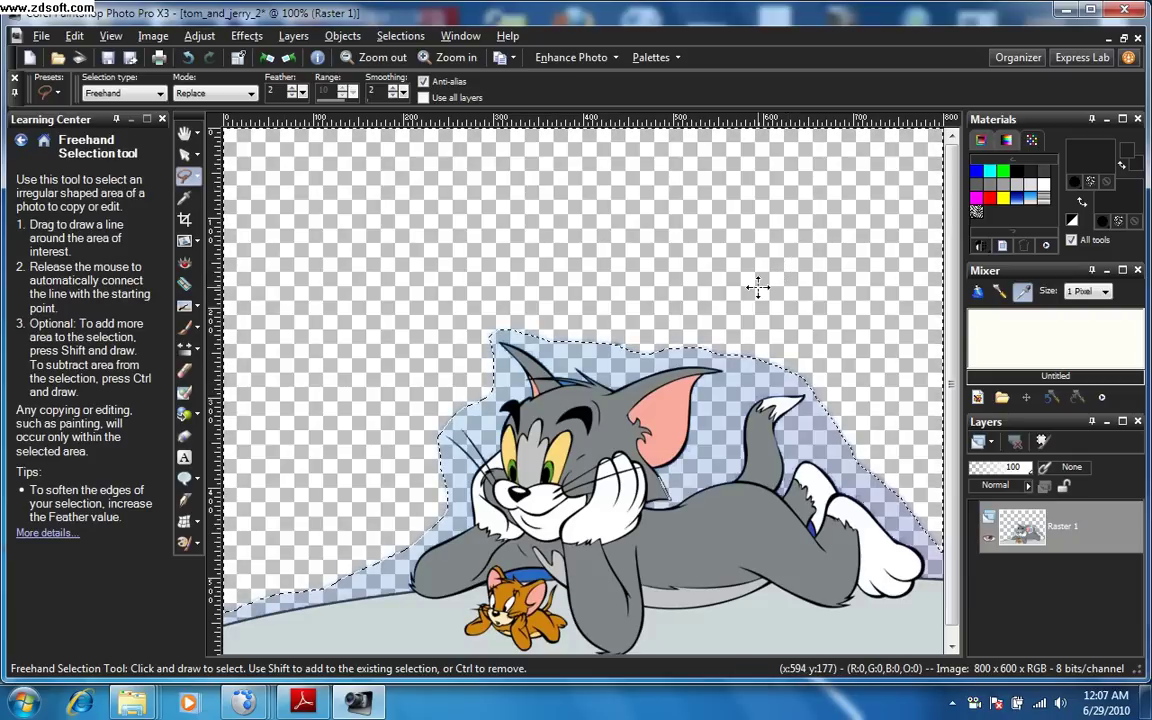
{"action": "key", "text": "ctrl"}
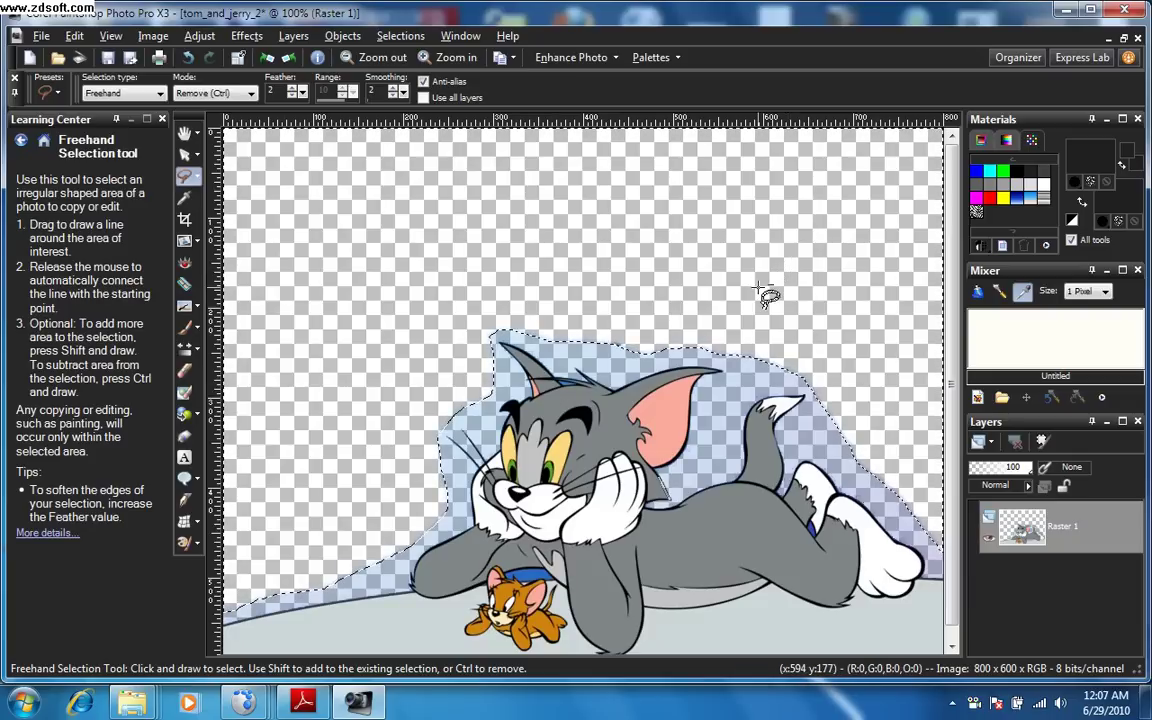
{"action": "key", "text": "ctrl+d"}
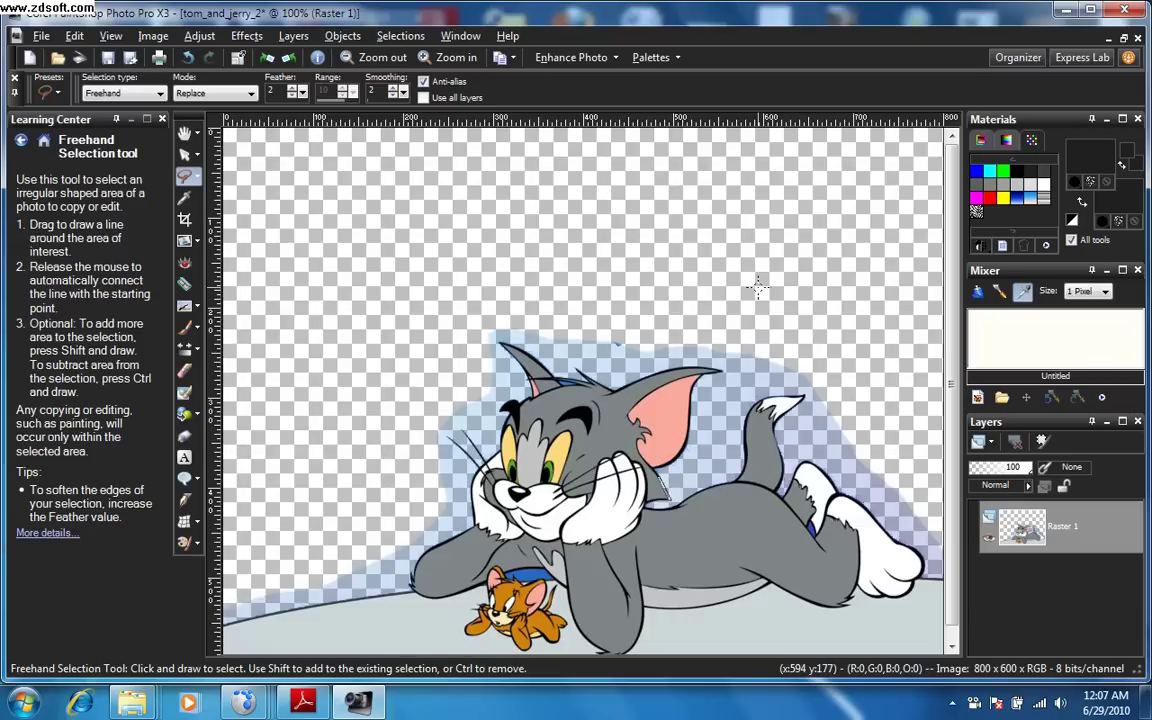
{"action": "left_click", "coordinate": [390, 62]}
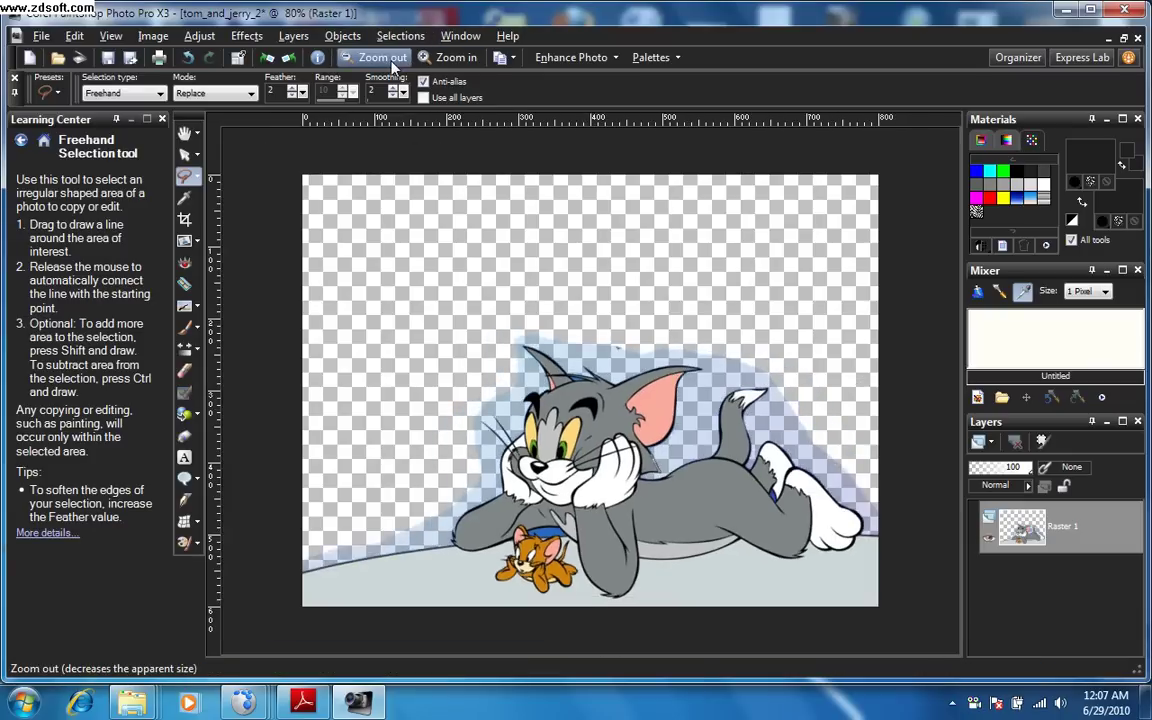